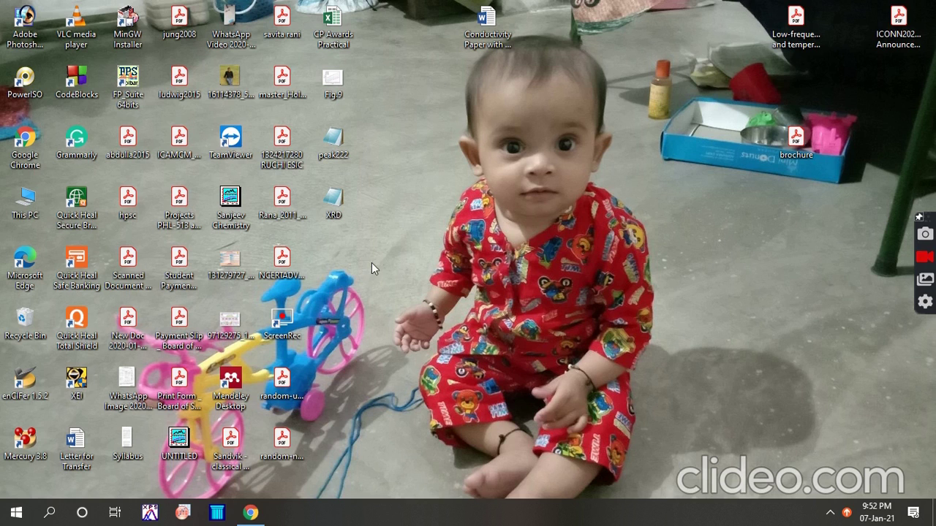
Step: Copy all data from the XRD text file on the desktop and paste it into Book1 in OriginPro, starting at row 1 of column A(X)
double_click(344, 197)
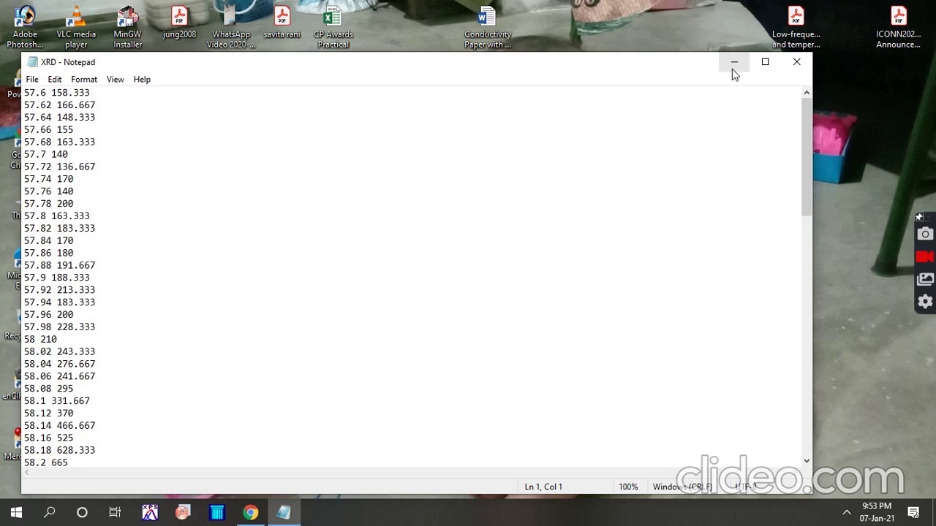
key(ctrl+a)
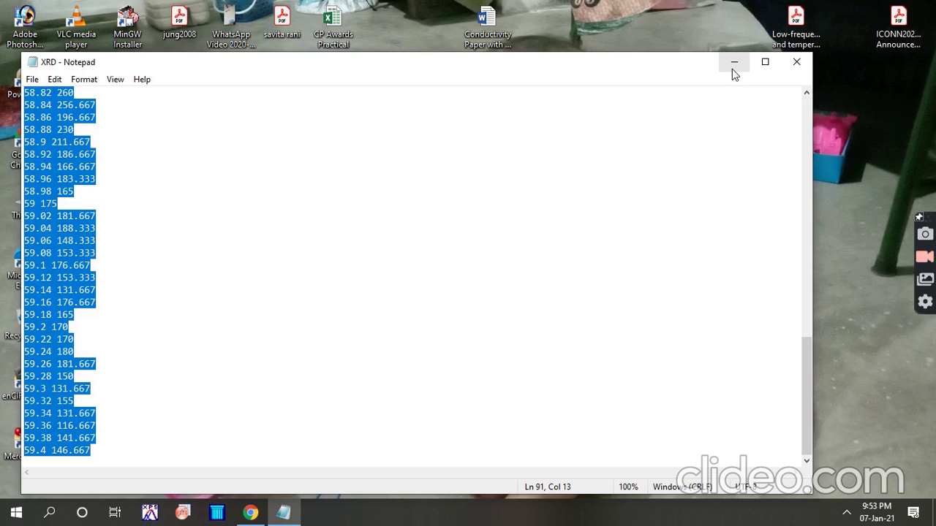
click(191, 518)
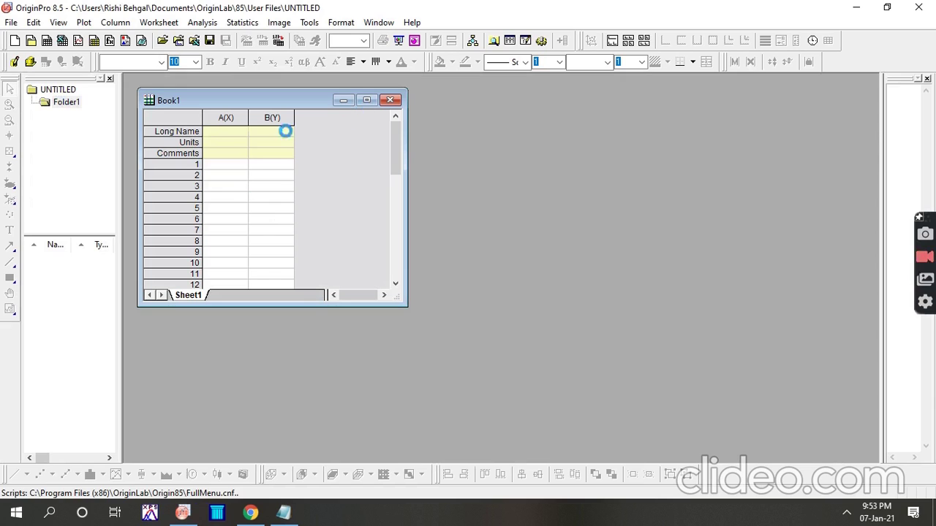
click(235, 168)
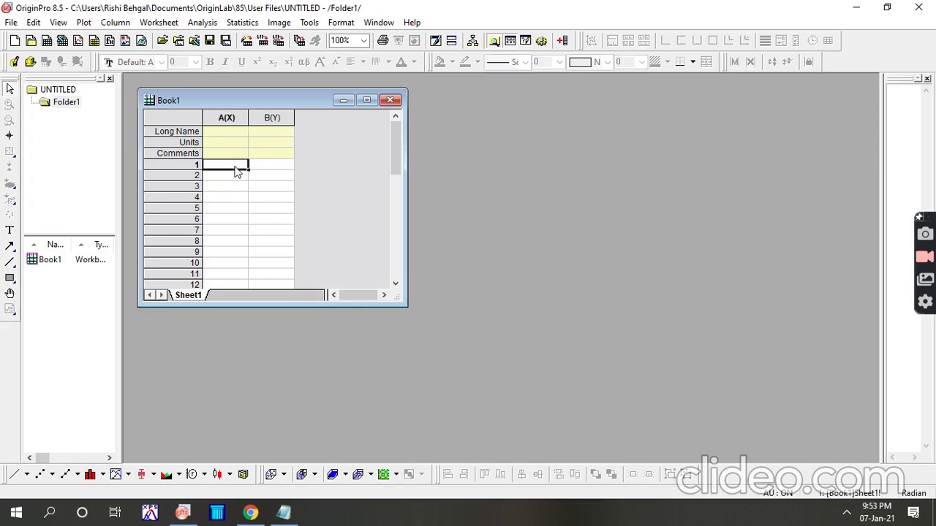
key(ctrl+v)
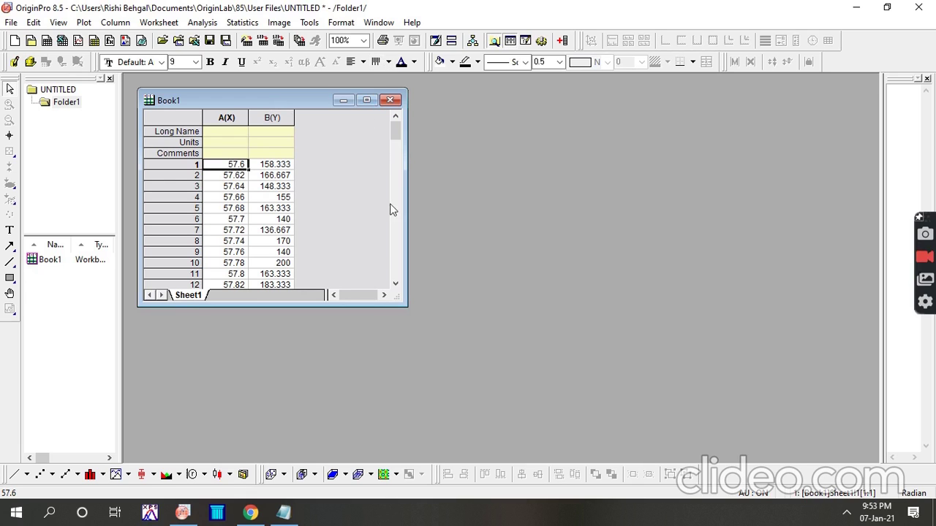
Step: Enlarge the Book1 window and check the pasted XRD data down to its last row
drag(389, 307, 385, 449)
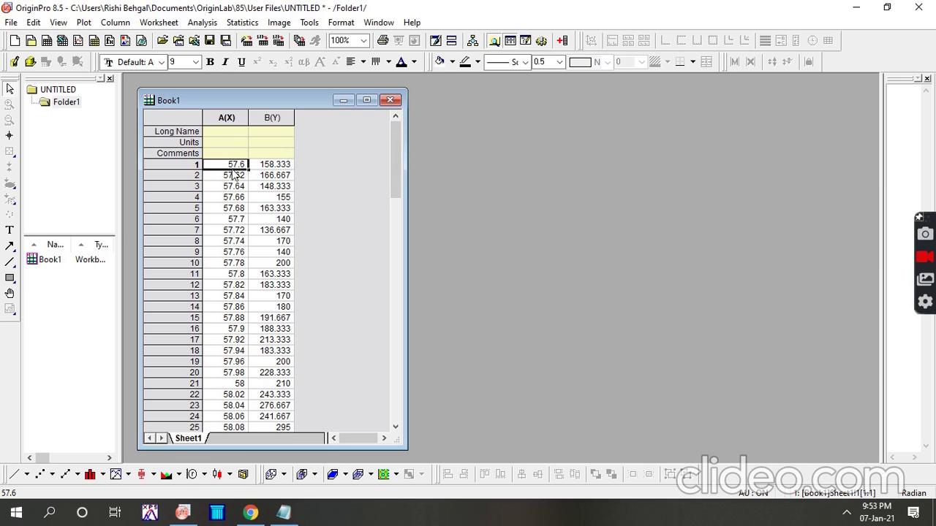
double_click(394, 372)
click(394, 369)
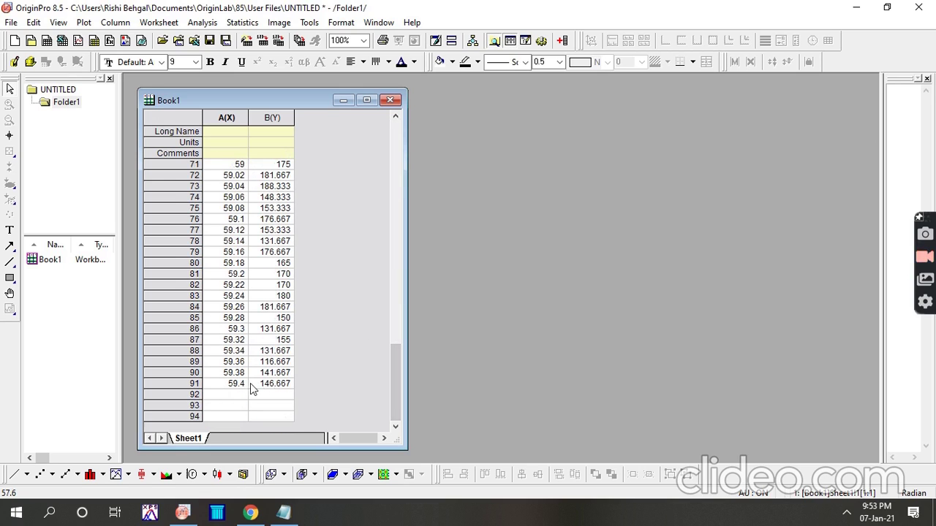
click(400, 163)
click(400, 166)
click(399, 166)
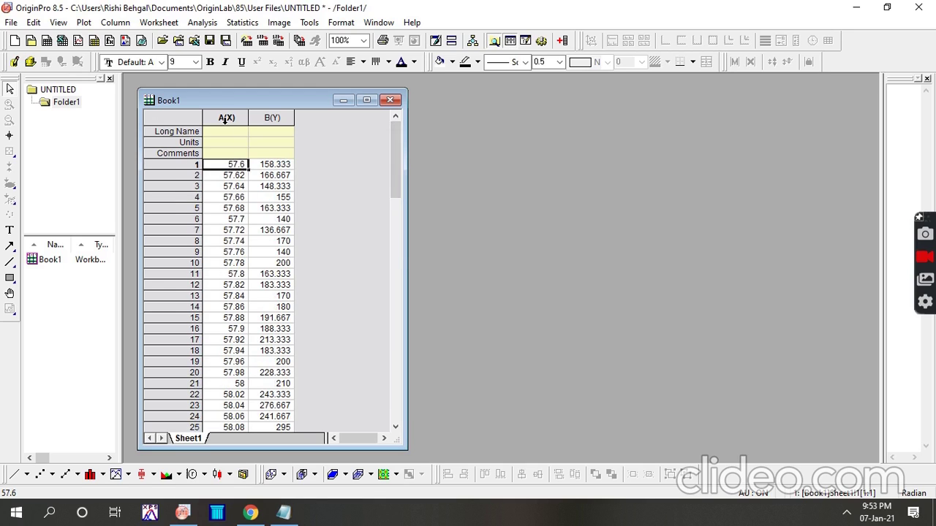
Step: Plot columns A(X) and B(Y) as a line graph and maximize the graph window
click(228, 116)
shift+click(264, 118)
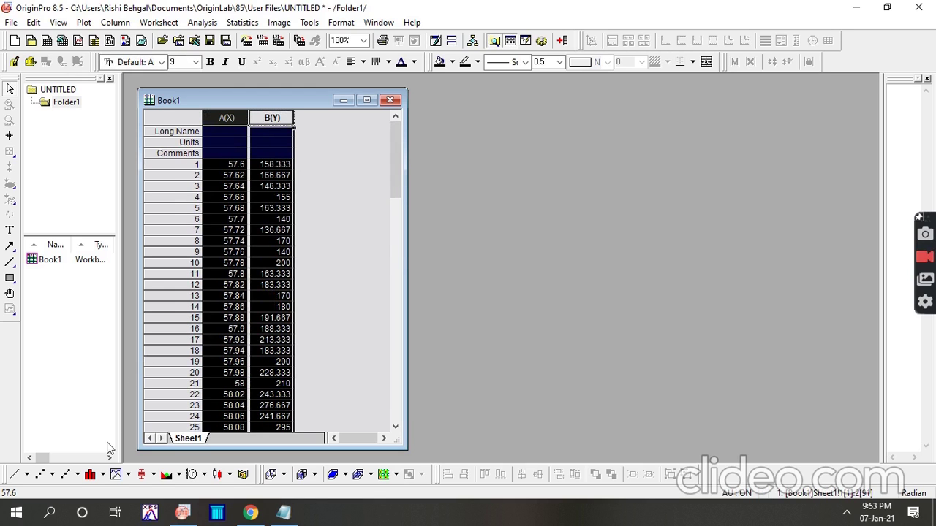
click(14, 475)
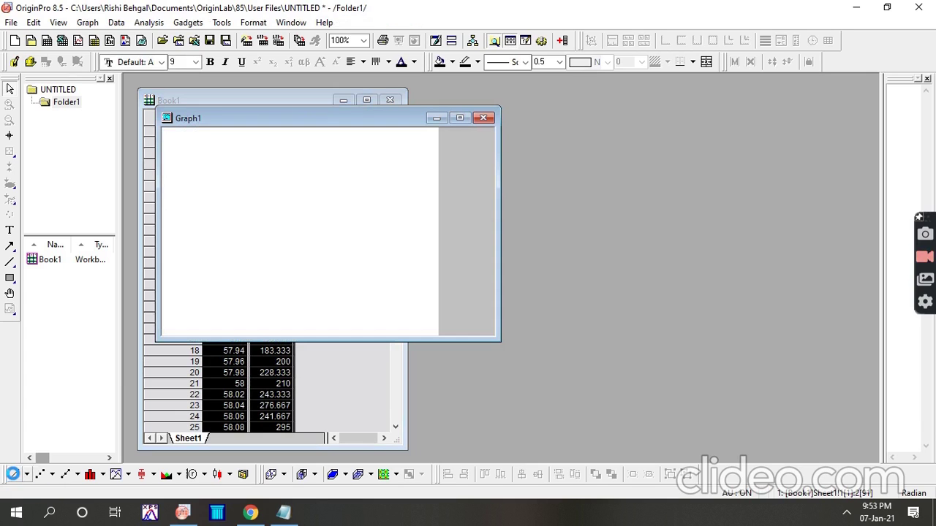
click(456, 122)
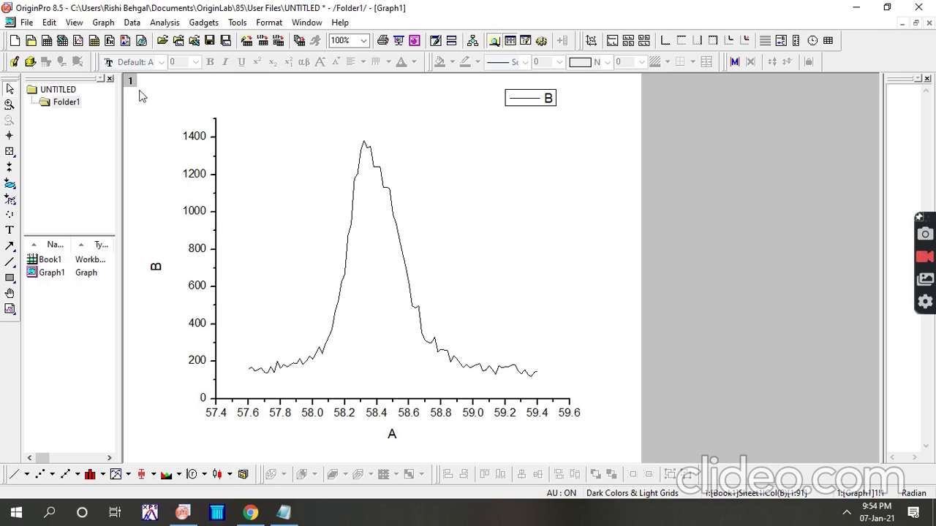
Step: Open the Multiple Peak Fit dialog for the plotted XRD curve
click(167, 24)
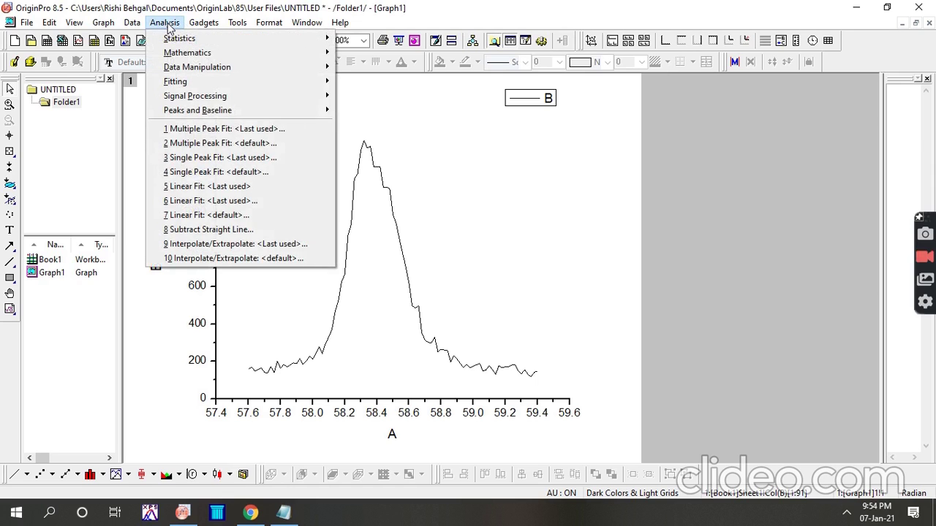
mouse_move(60, 22)
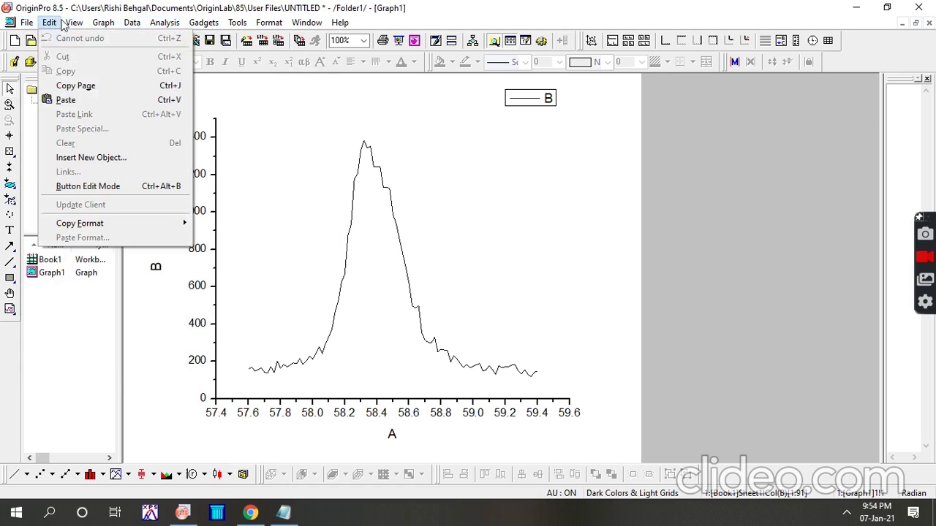
mouse_move(158, 24)
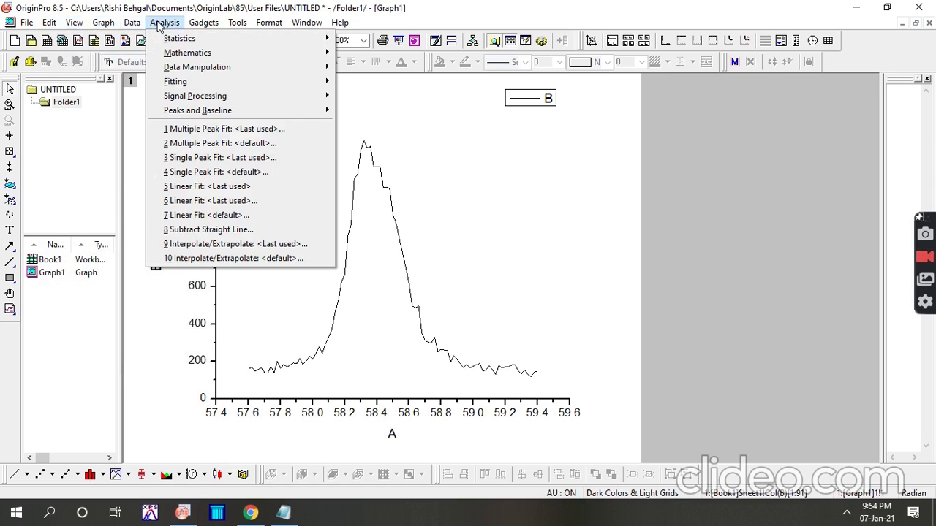
mouse_move(270, 26)
mouse_move(191, 110)
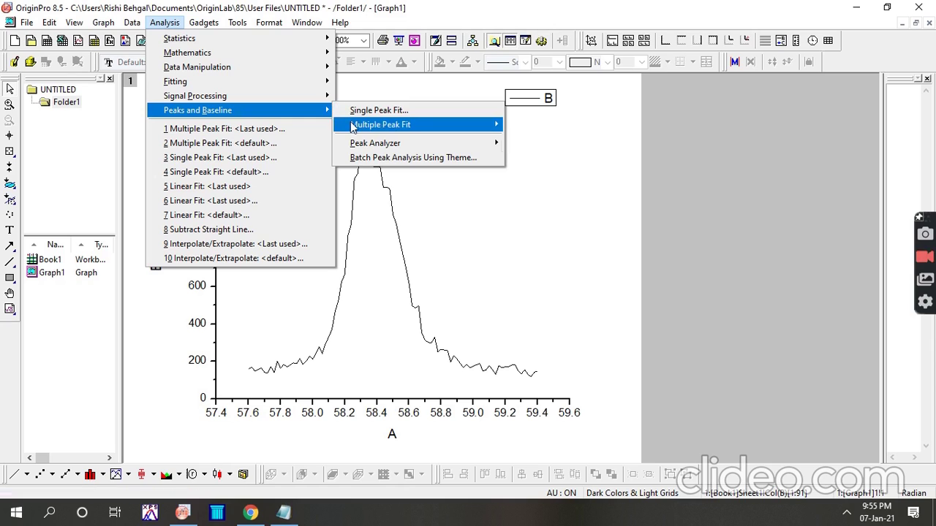
mouse_move(353, 126)
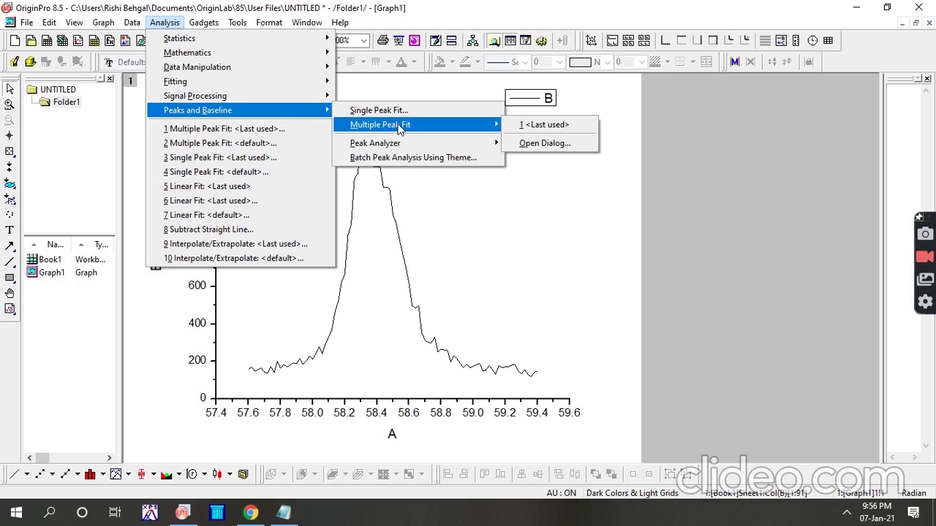
click(523, 144)
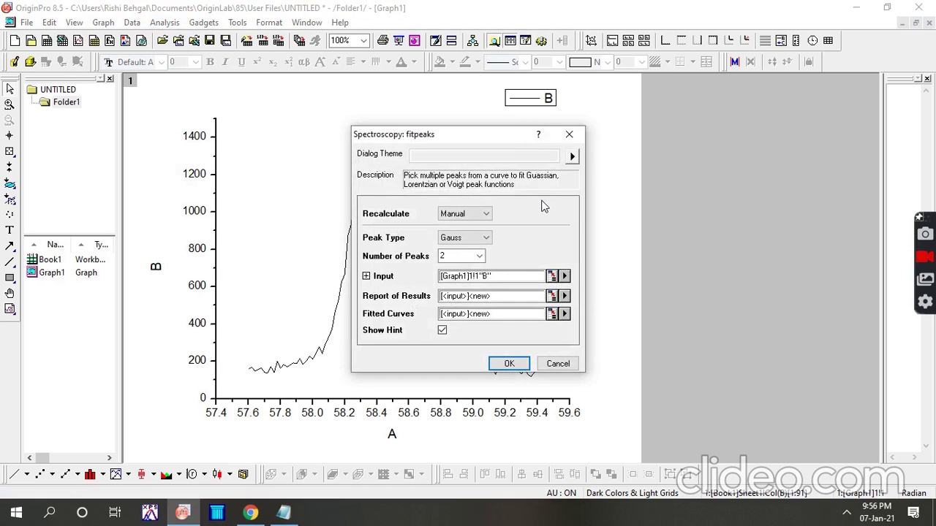
Step: Set up the peak fit with Manual recalculation, peak type Gauss and 1 peak, moving the dialog clear of the curve
click(486, 215)
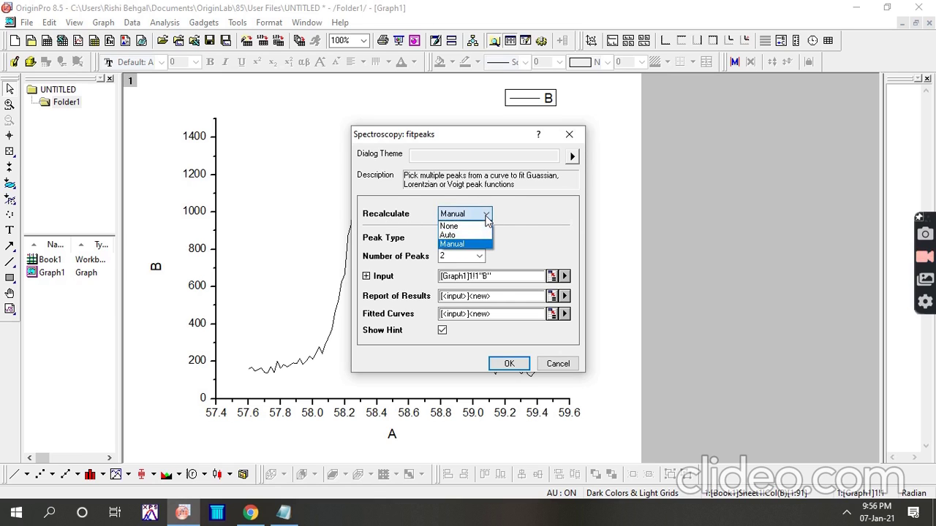
click(486, 216)
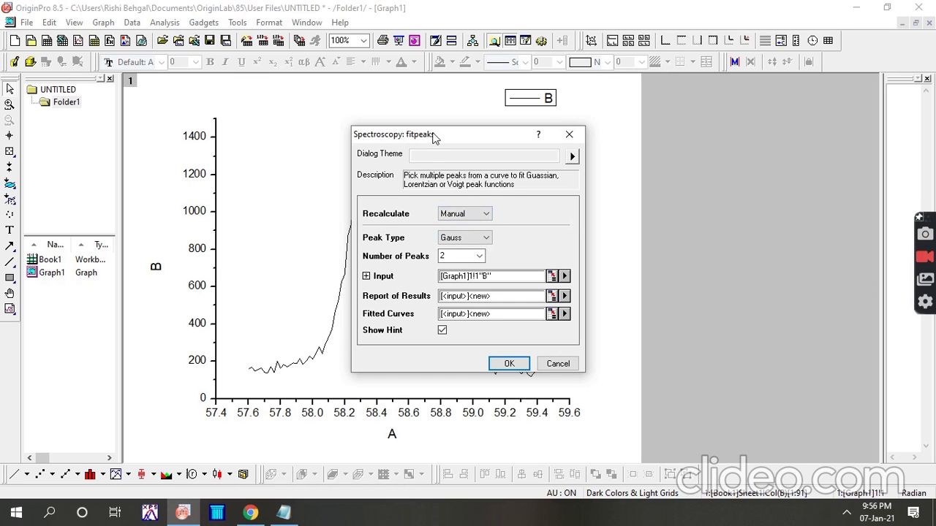
drag(435, 138, 616, 137)
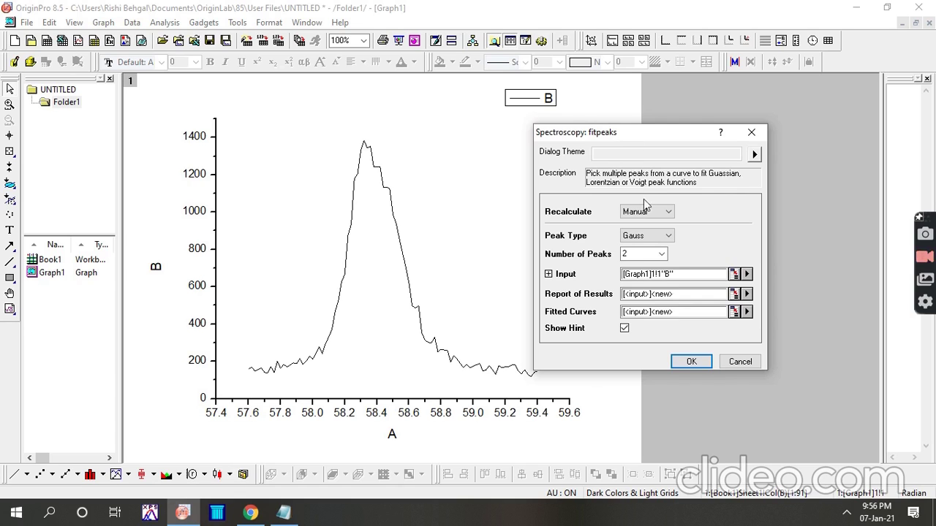
click(657, 236)
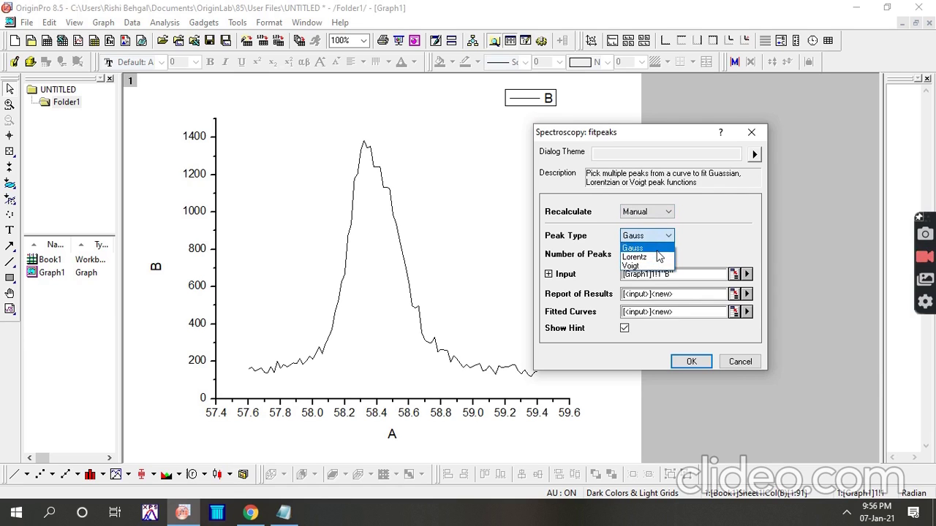
click(657, 248)
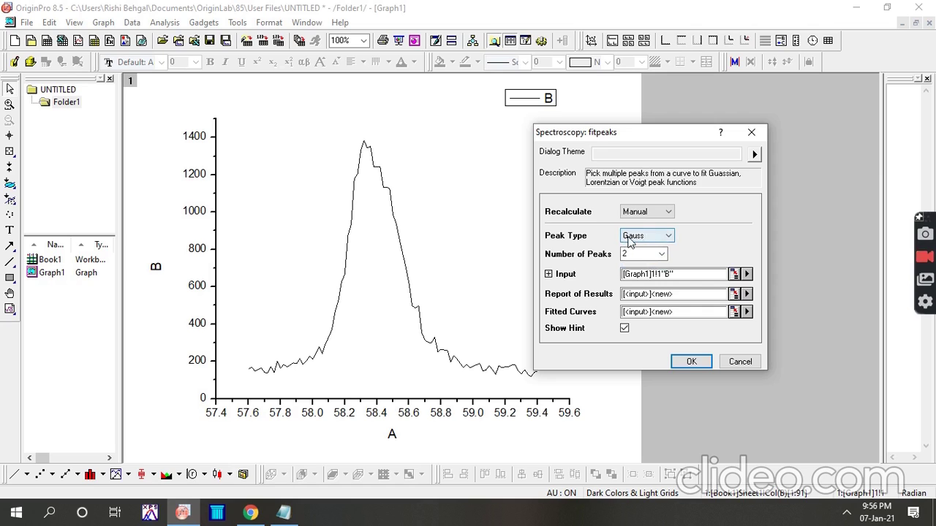
double_click(635, 256)
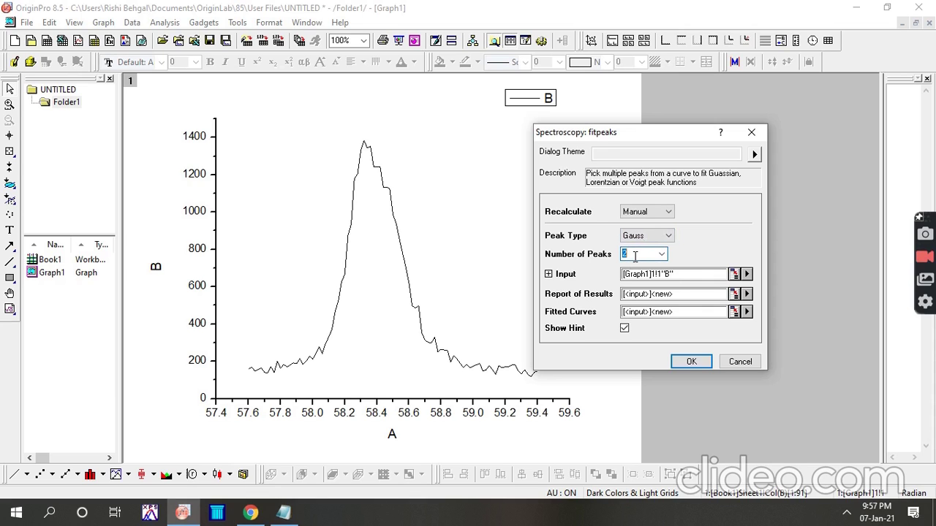
text(1)
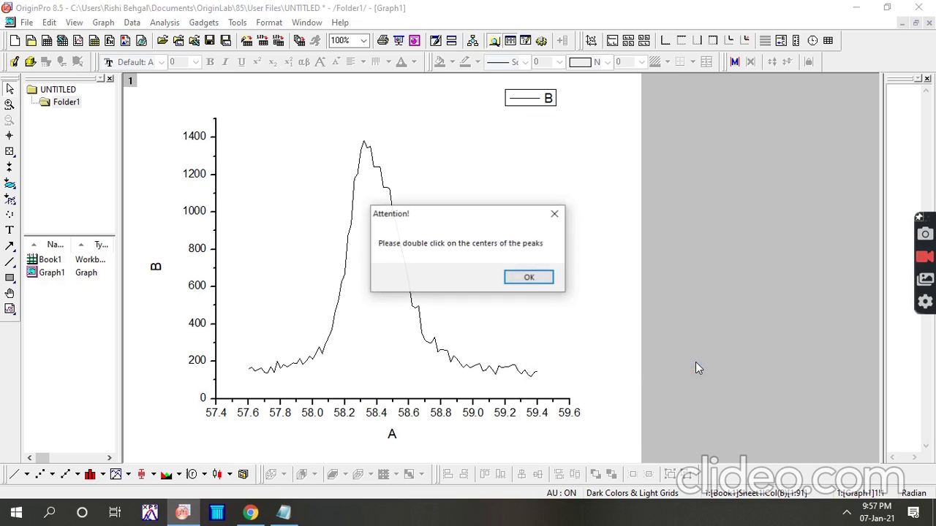
Step: Mark the peak centre near 58.4 on the x-axis and accept the suggested peak width to run the fit
click(530, 282)
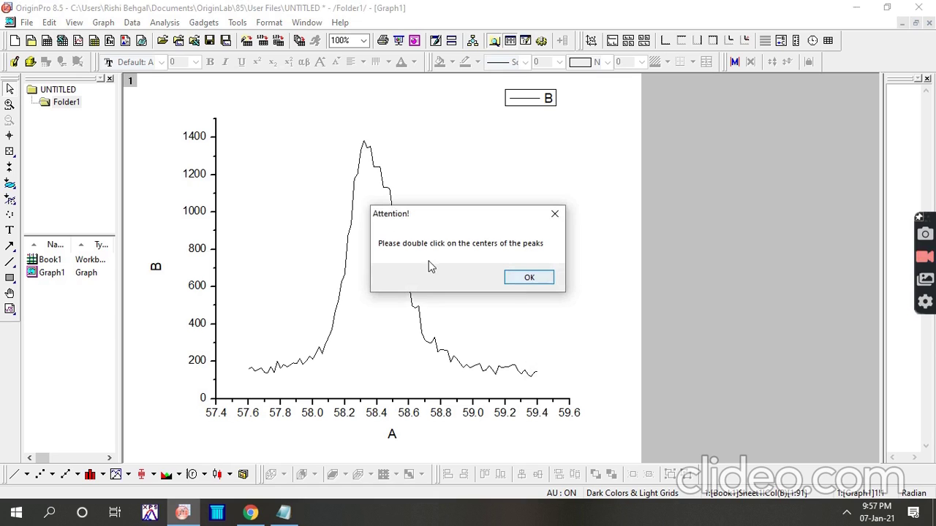
click(526, 279)
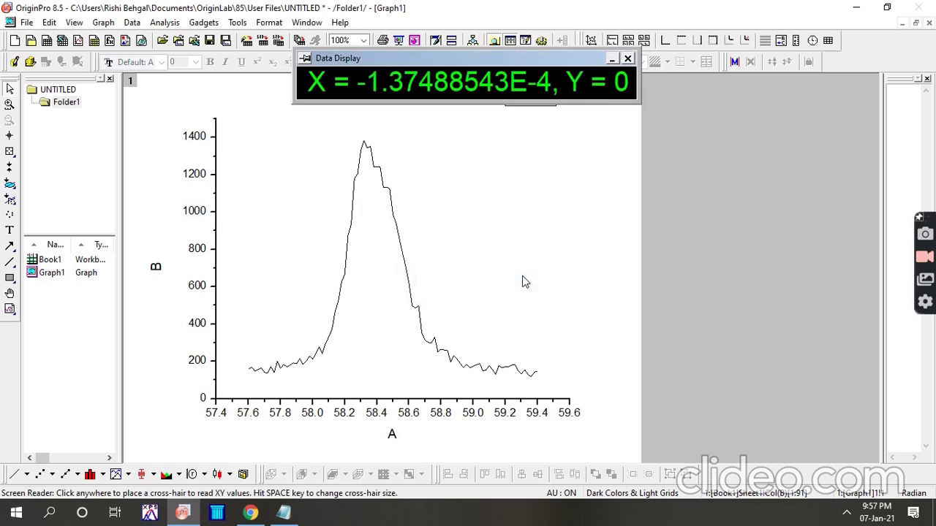
double_click(371, 148)
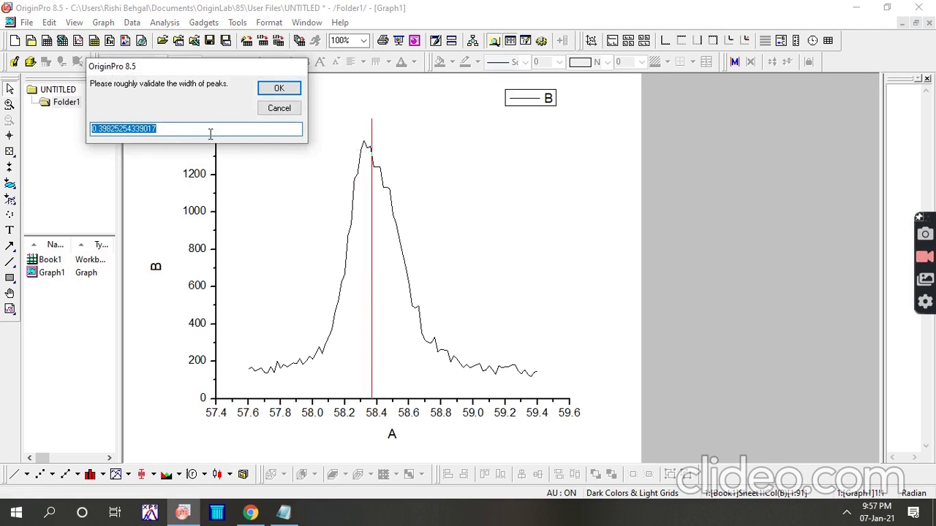
click(295, 88)
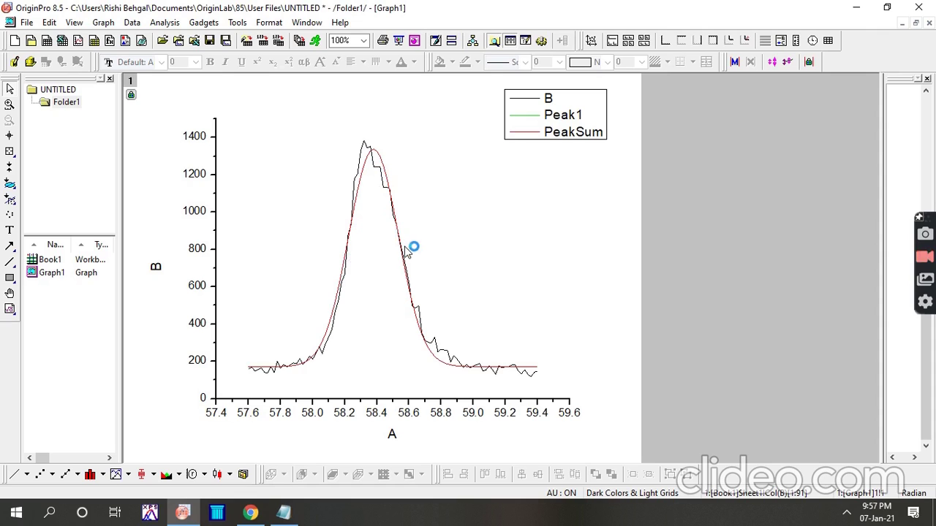
Step: Go from the fitted PeakSum curve to its source data in Book1
click(345, 266)
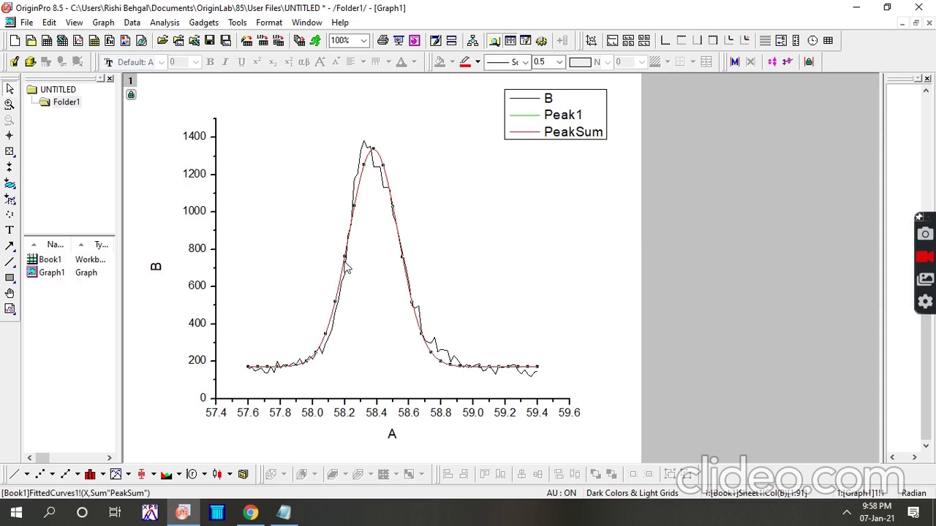
right_click(346, 268)
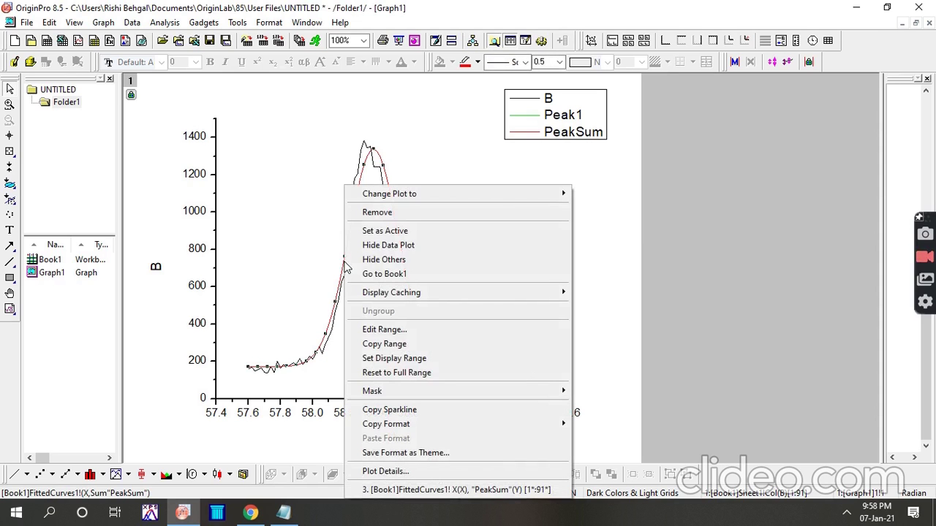
click(362, 272)
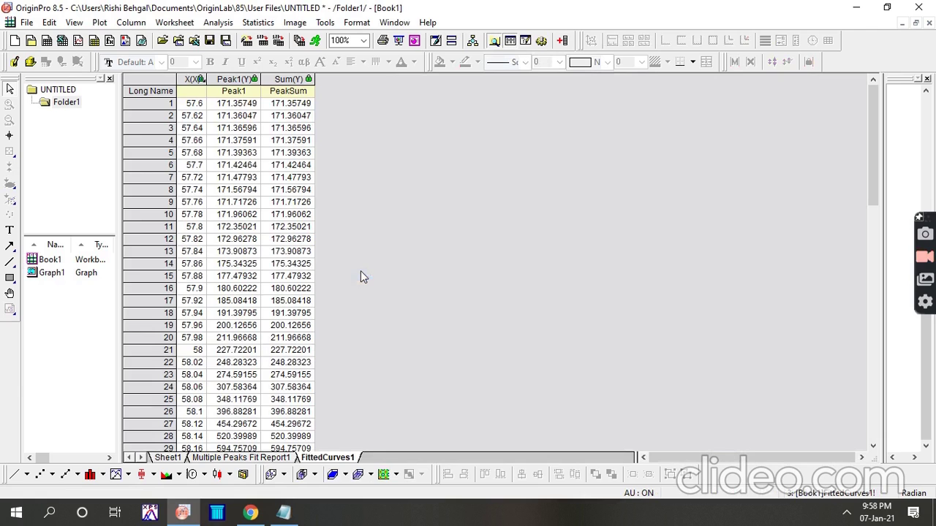
Step: Examine Sheet1, FittedCurves1 and the parameters in Multiple Peaks Fit Report1, and restore the workbook window to its smaller size
click(170, 458)
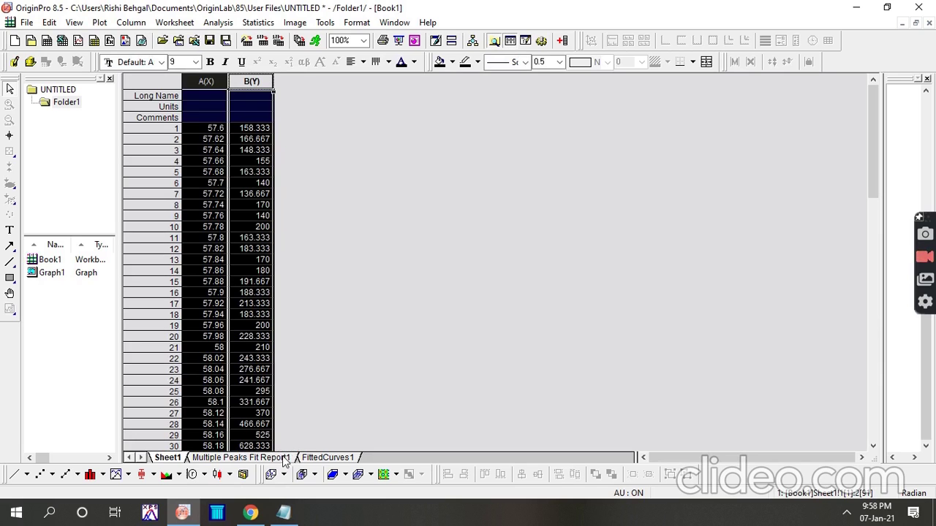
click(309, 458)
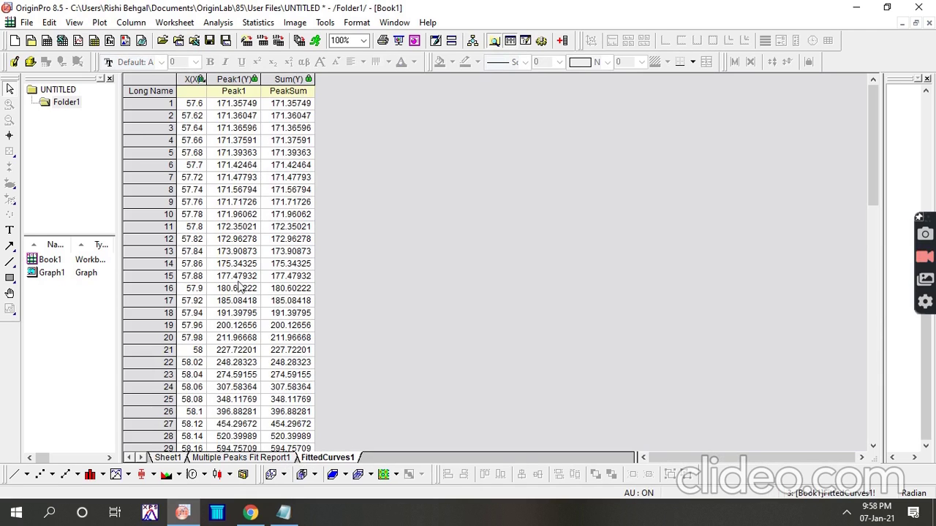
click(235, 458)
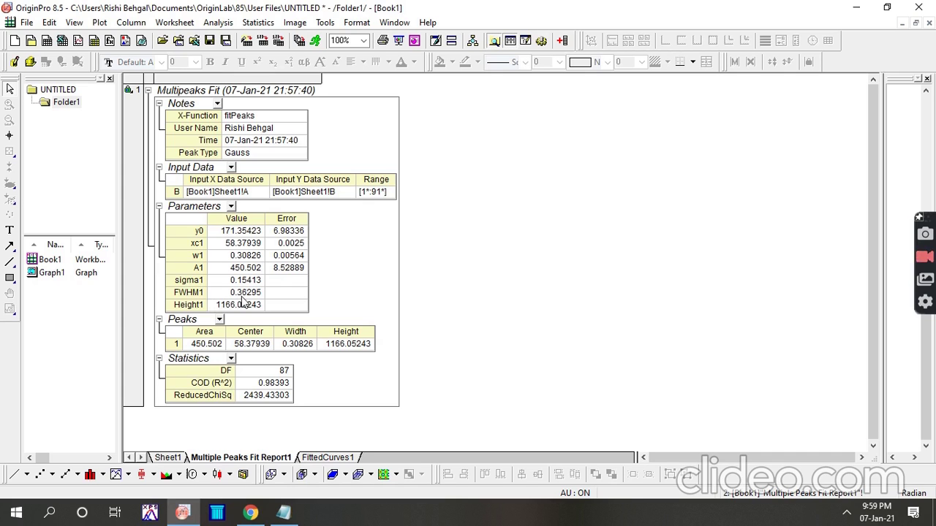
click(915, 23)
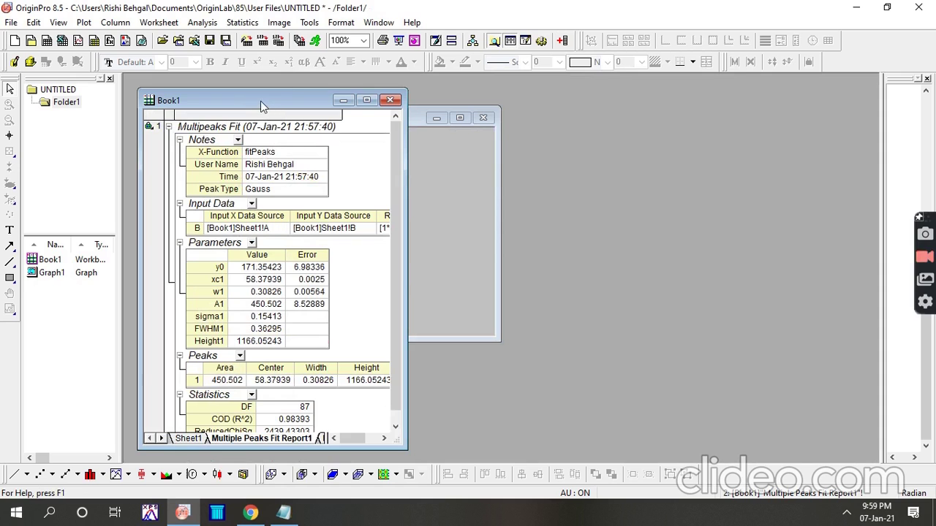
Step: Move the Book1 report window clear of Graph1 to place the fit report and the graph side by side
drag(262, 106, 635, 106)
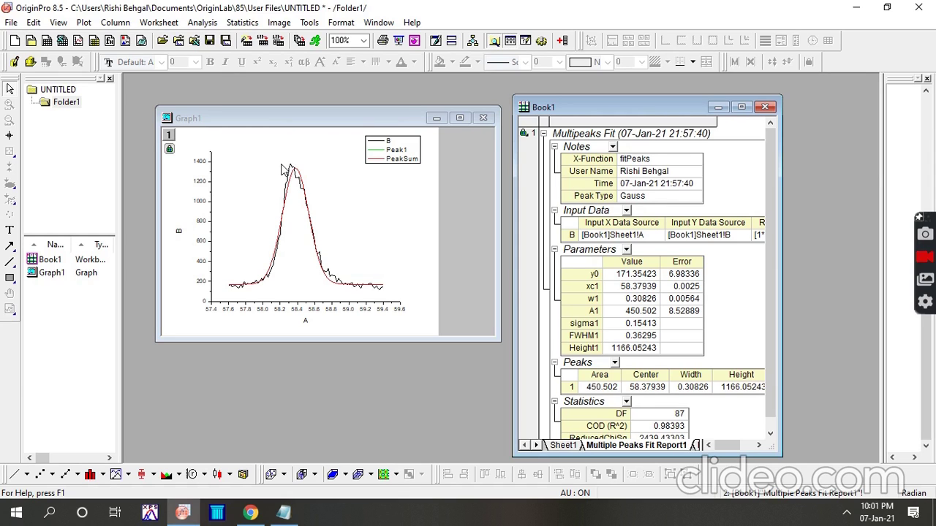
Step: Save the project to the Desktop as an Origin project (*.opj) named XRD
click(11, 22)
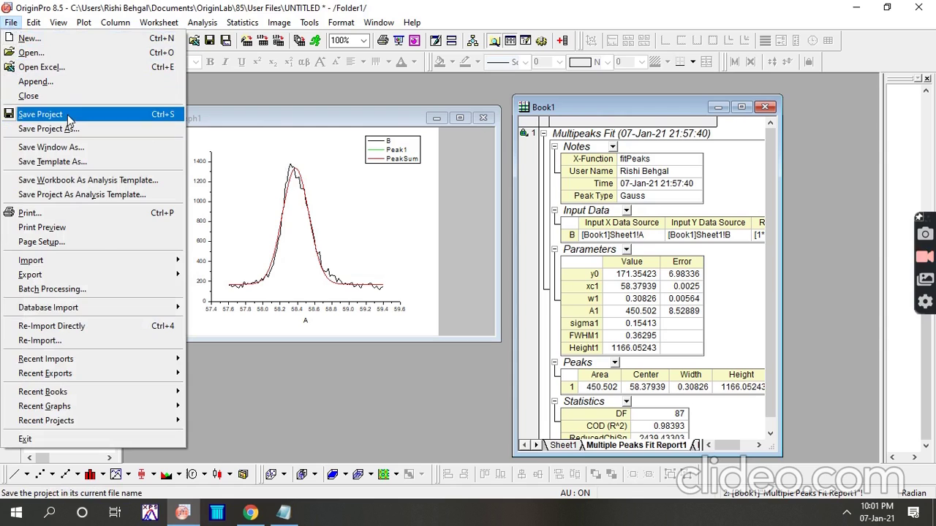
key(Escape)
click(573, 228)
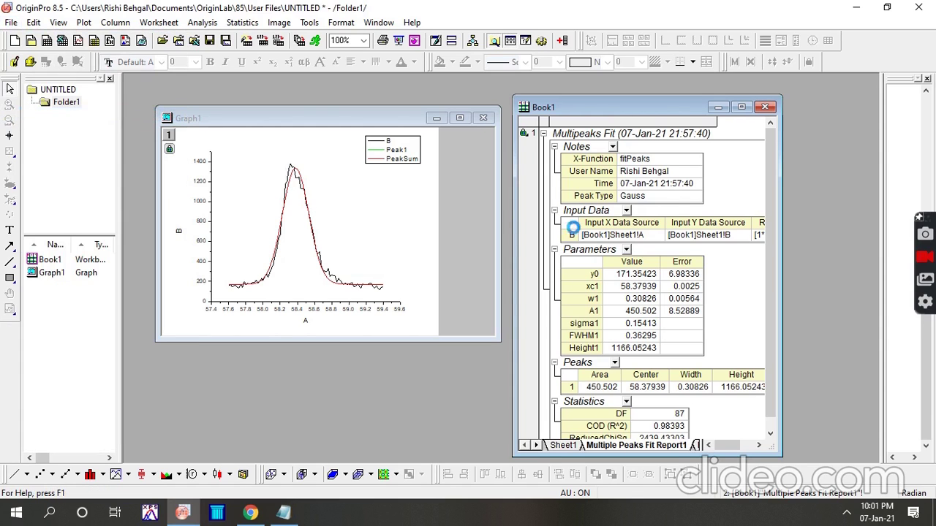
click(553, 147)
key(ctrl+s)
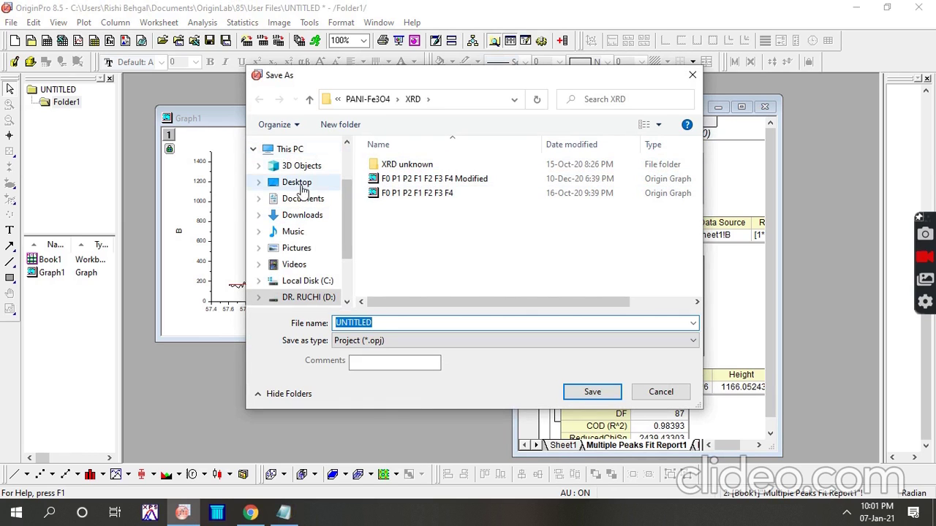
click(322, 183)
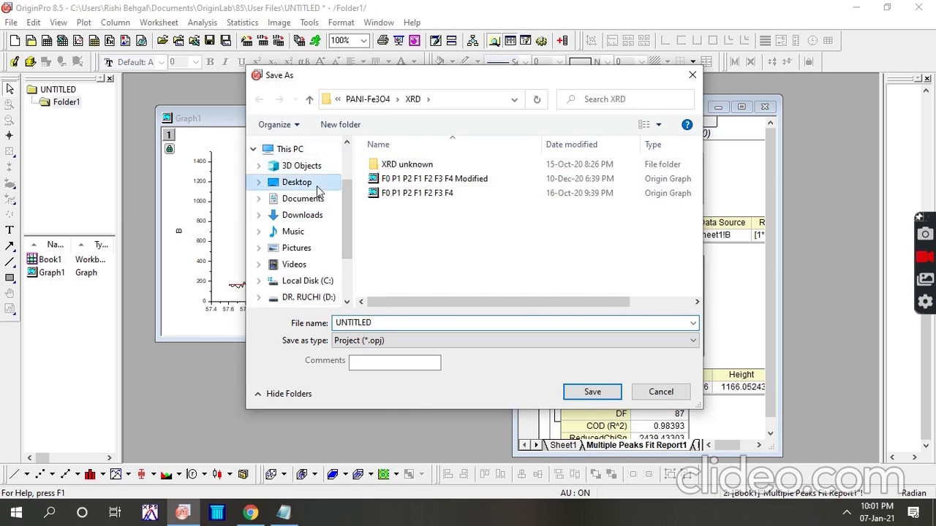
double_click(410, 324)
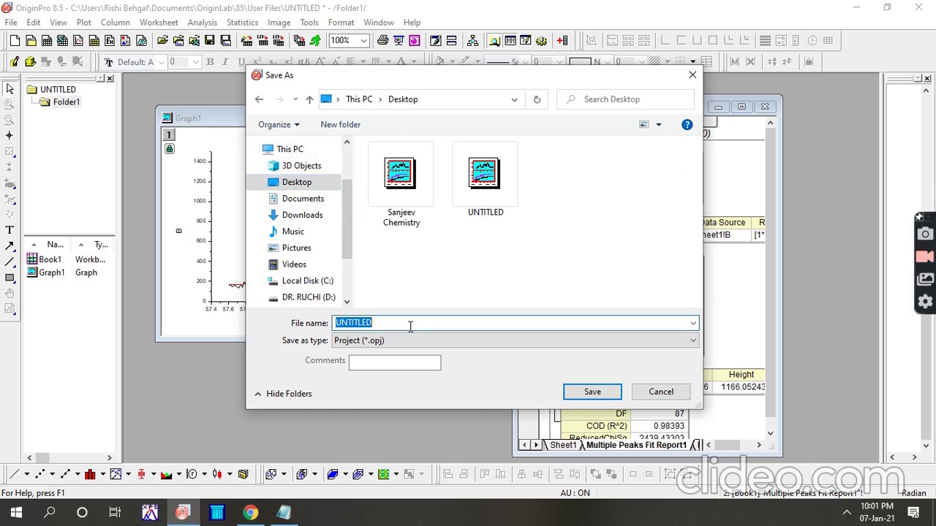
text(X)
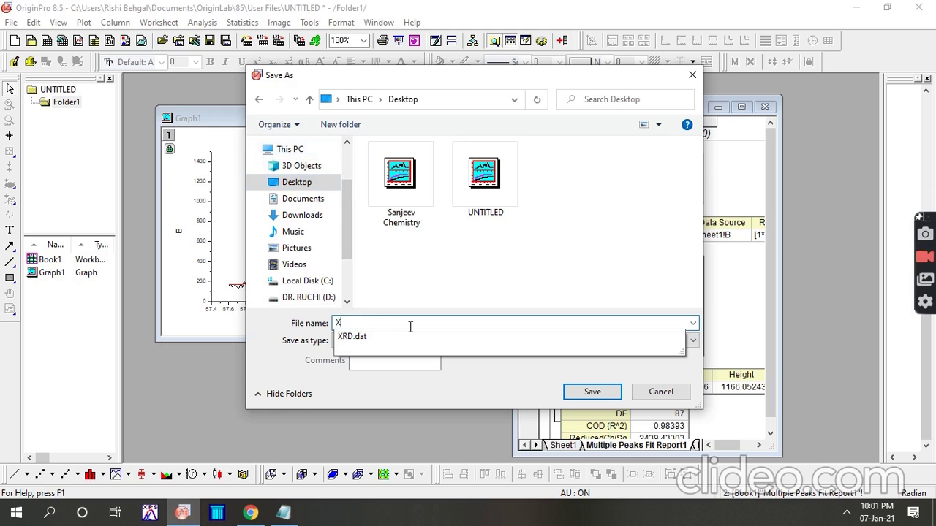
text(RD)
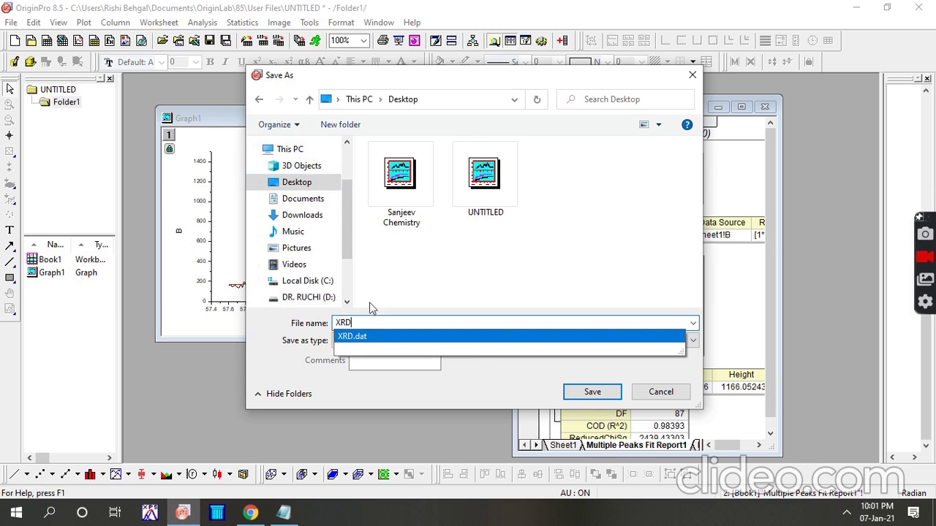
click(274, 342)
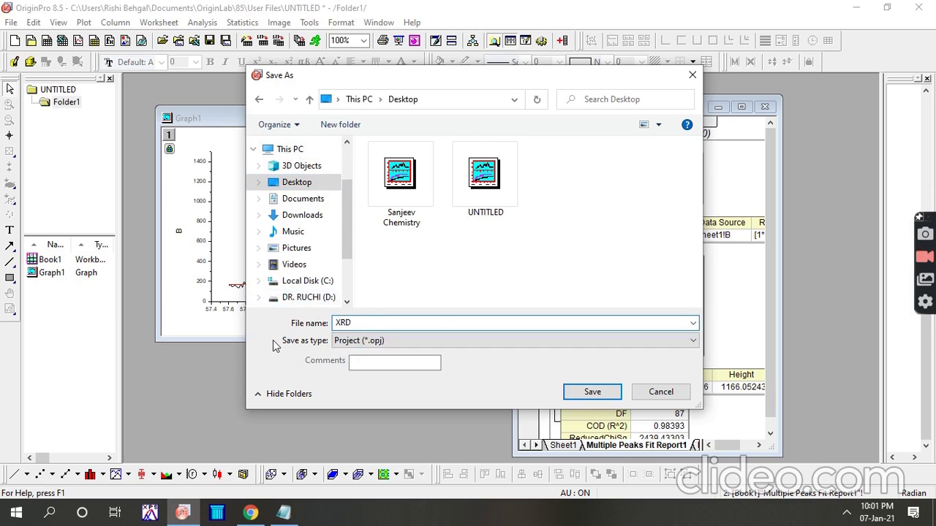
click(594, 393)
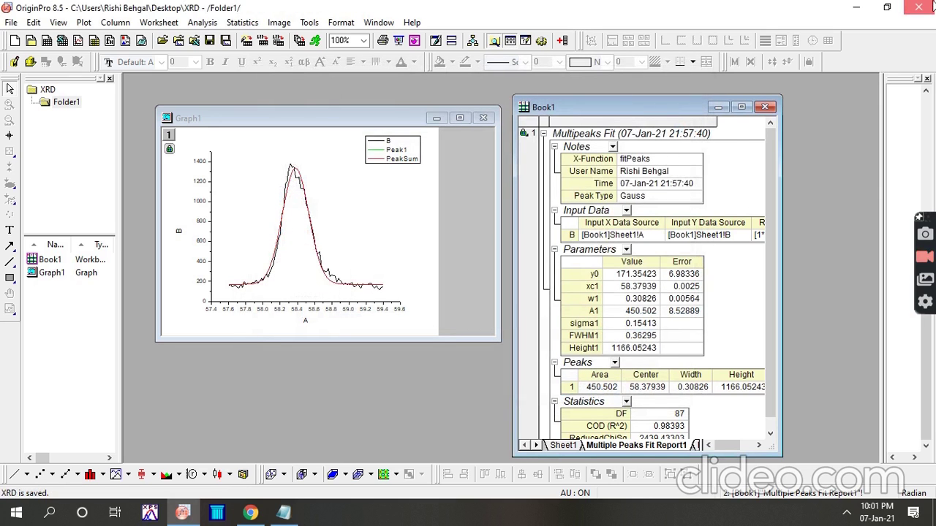
Step: Close OriginPro and the XRD data file in Notepad to return to the desktop
click(932, 6)
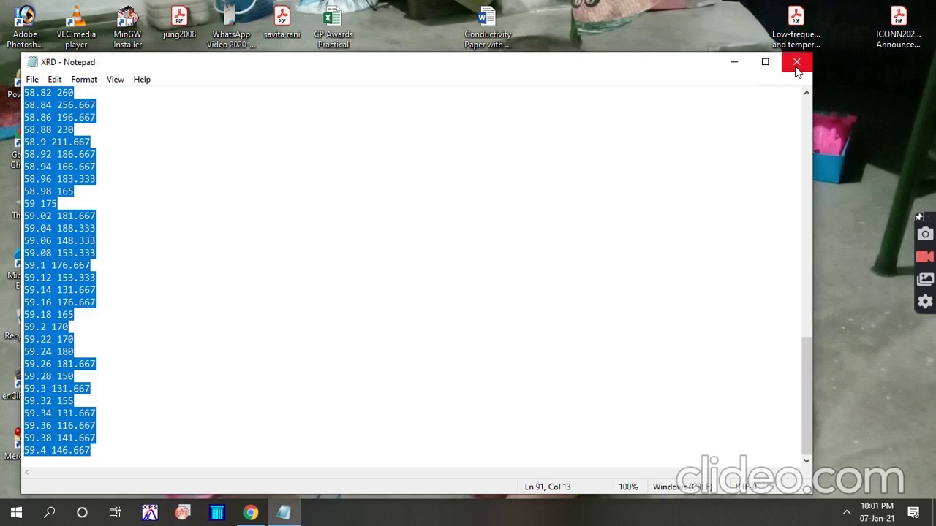
click(797, 64)
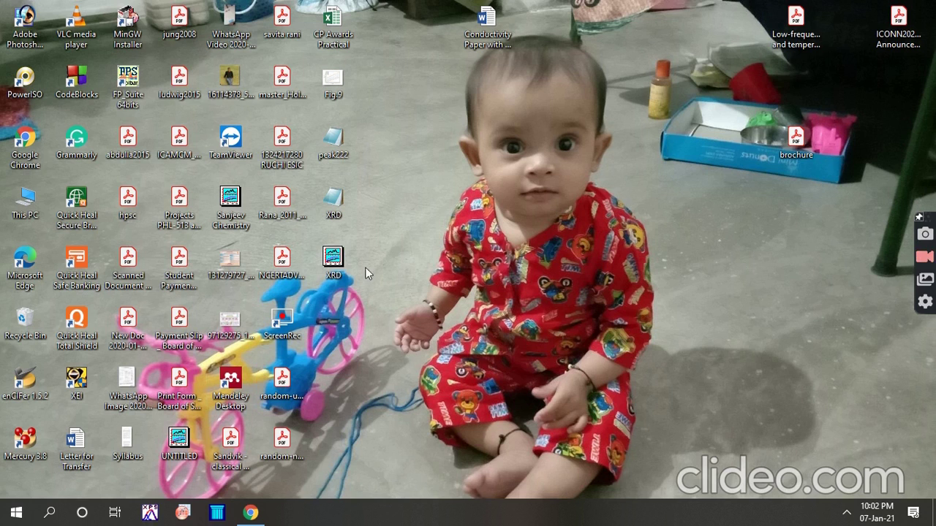
Step: Open the saved XRD Origin project from the desktop
double_click(336, 269)
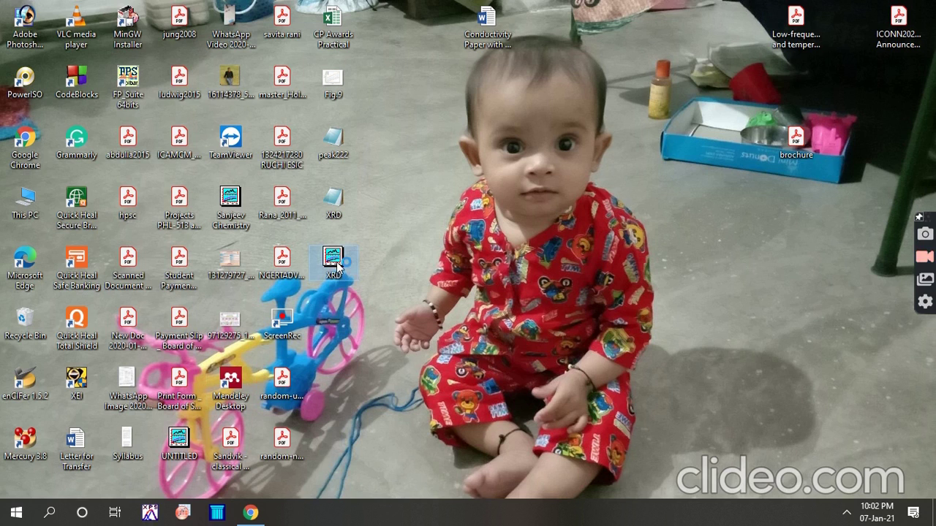